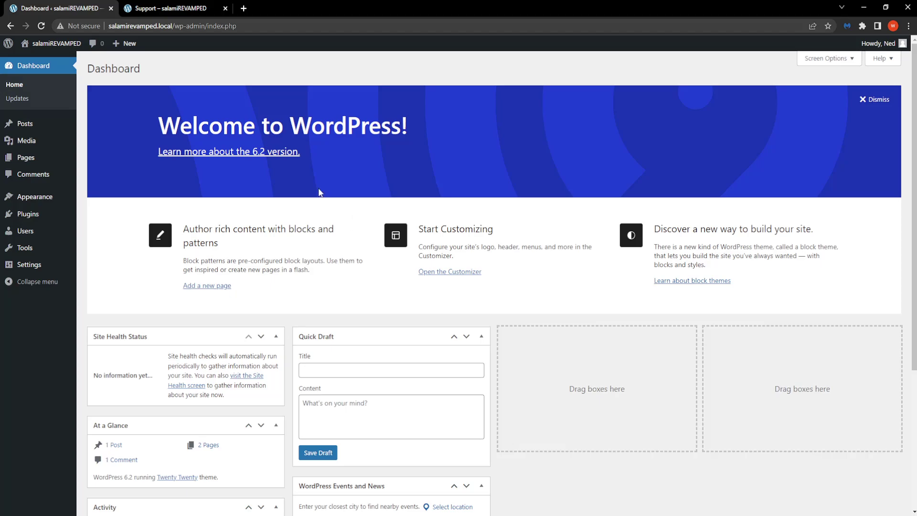
Check the live Support page, then go to the WordPress Menus editor
{"action": "left_click", "coordinate": [174, 8]}
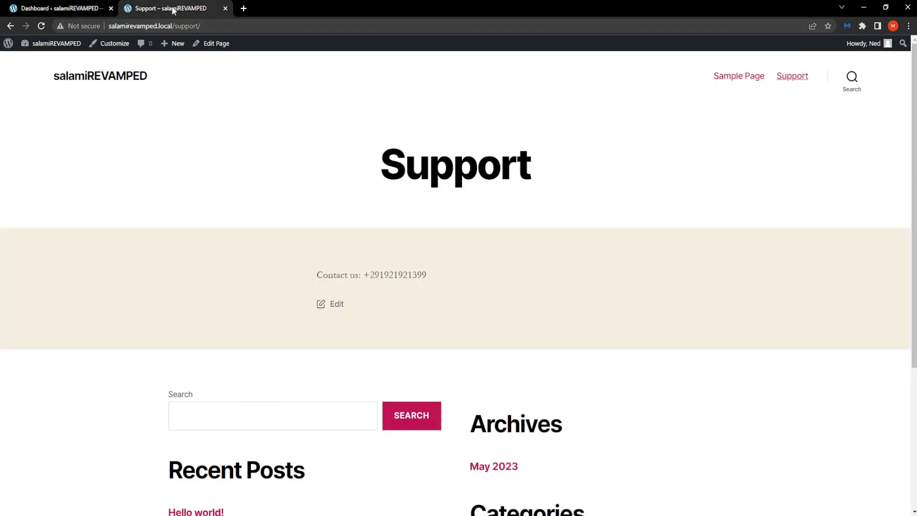
{"action": "left_click", "coordinate": [41, 26]}
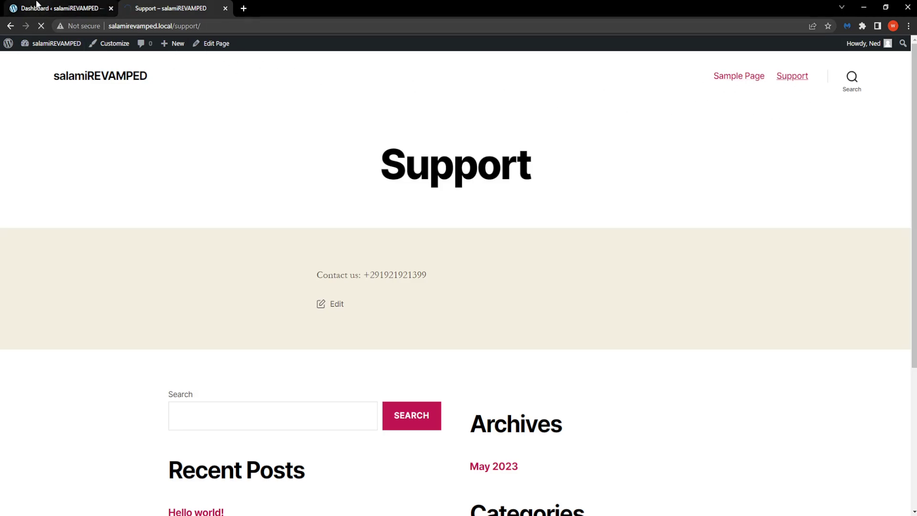
{"action": "left_click", "coordinate": [36, 5]}
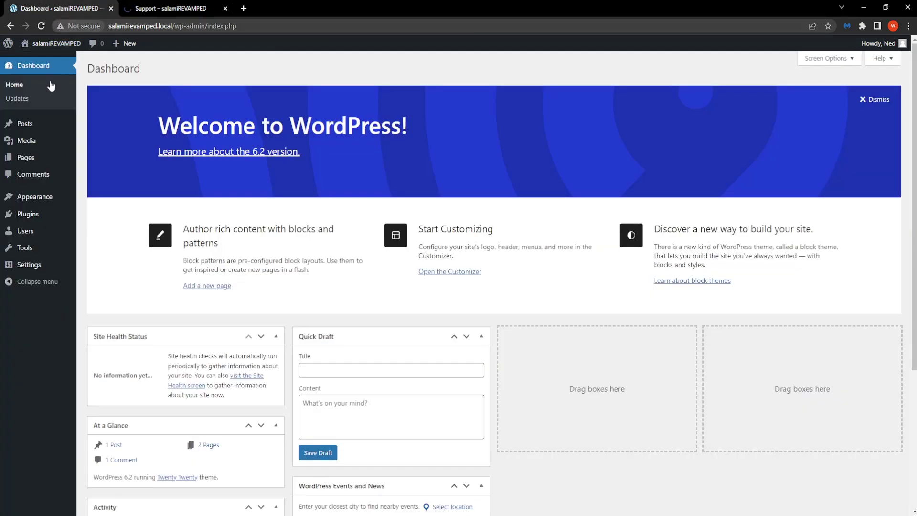
{"action": "mouse_move", "coordinate": [35, 196]}
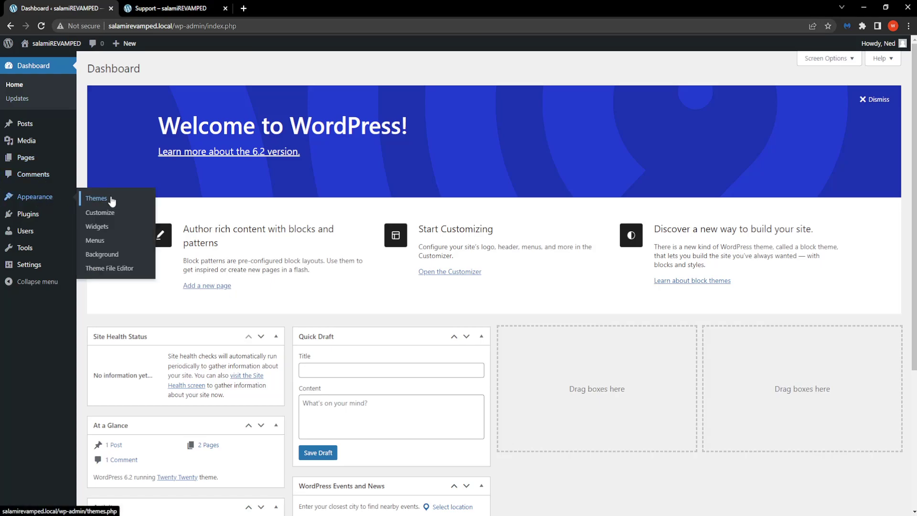
{"action": "left_click", "coordinate": [97, 240]}
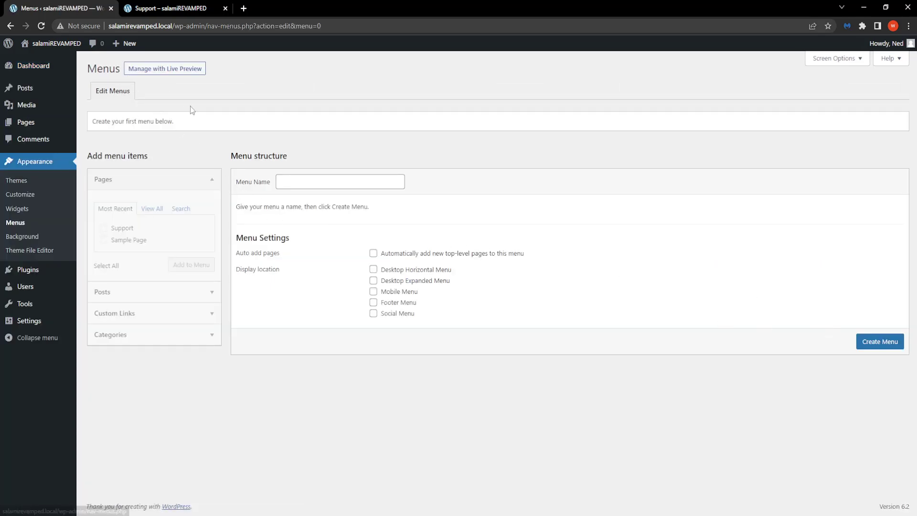
Create a menu named 'Header' with the display location boxes ticked
{"action": "left_click", "coordinate": [308, 181]}
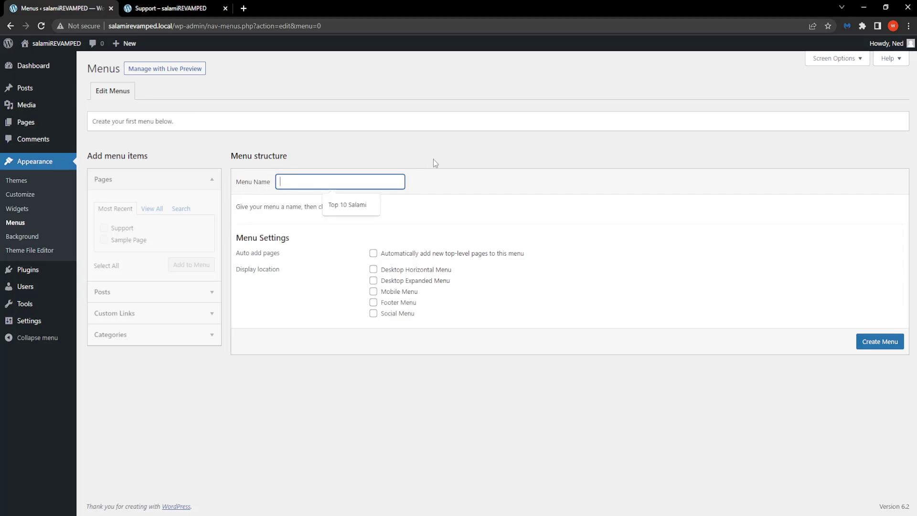
{"action": "left_click", "coordinate": [347, 205]}
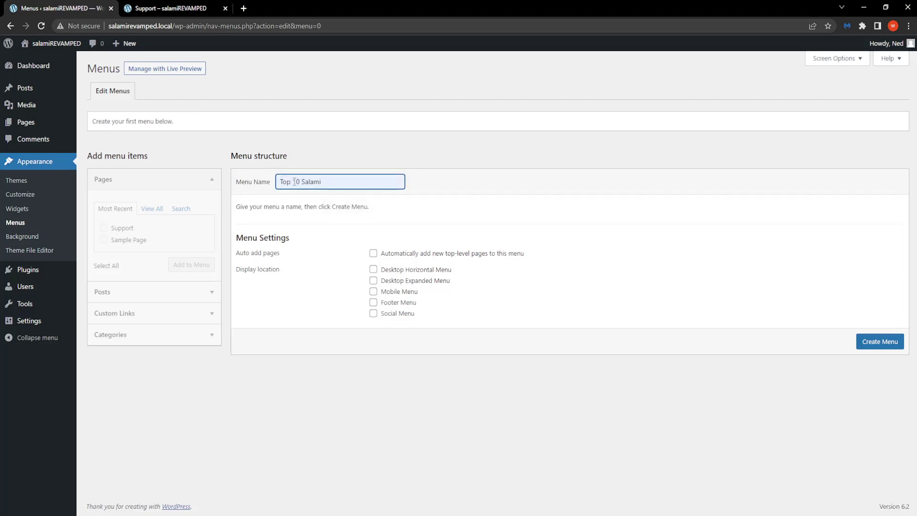
{"action": "triple_click", "coordinate": [294, 182]}
{"action": "type", "text": "Header"}
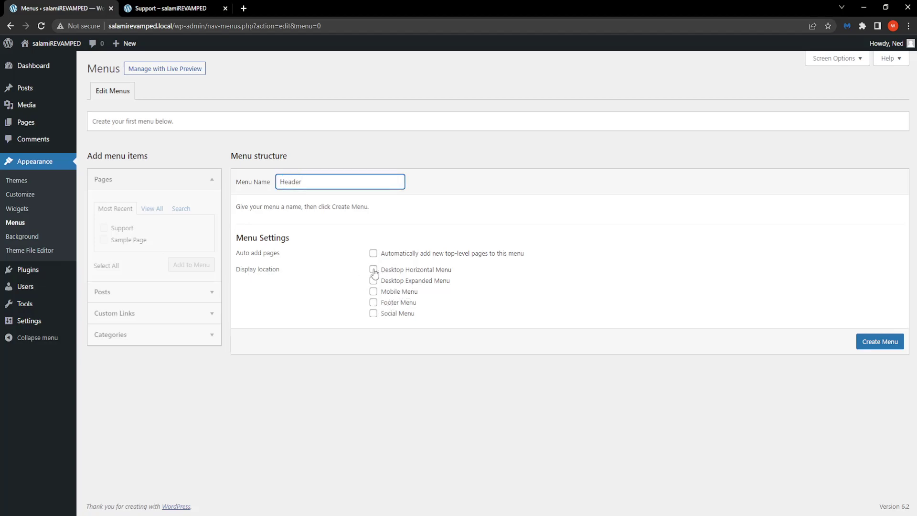
{"action": "left_click", "coordinate": [373, 270]}
{"action": "left_click", "coordinate": [374, 291]}
{"action": "left_click", "coordinate": [373, 313]}
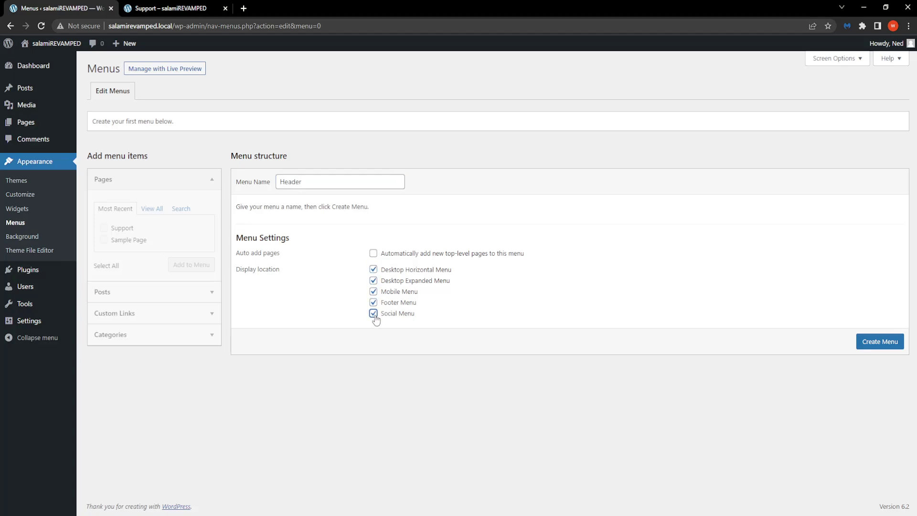
{"action": "left_click", "coordinate": [888, 341]}
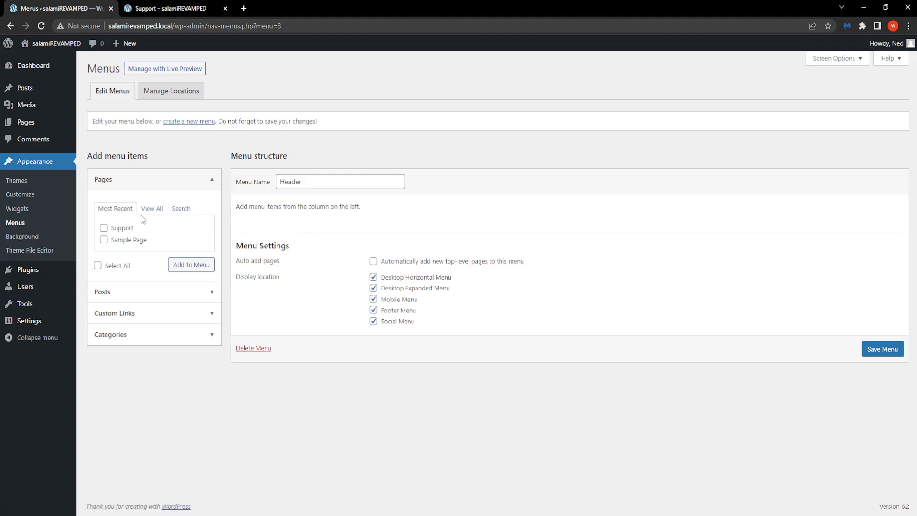
Add the Support page from the full Pages list to the Header menu
{"action": "left_click", "coordinate": [151, 209]}
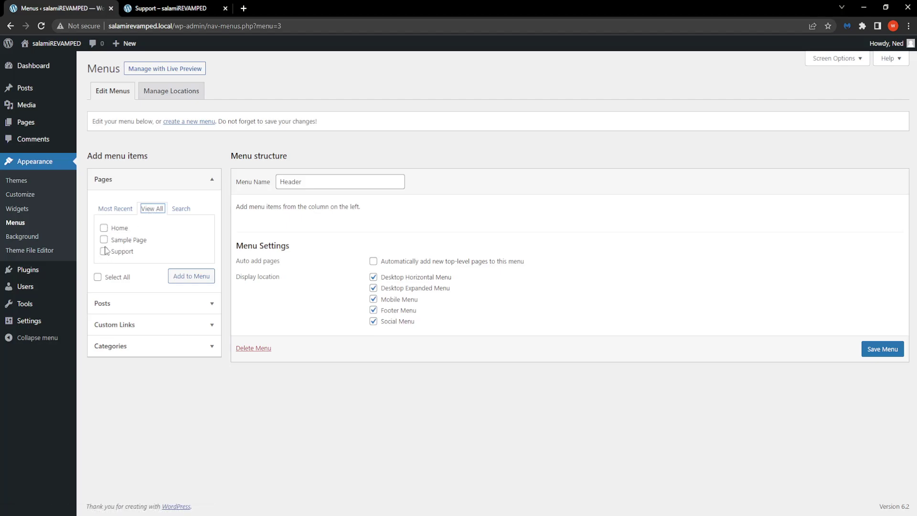
{"action": "left_click", "coordinate": [105, 251]}
{"action": "left_click", "coordinate": [199, 280]}
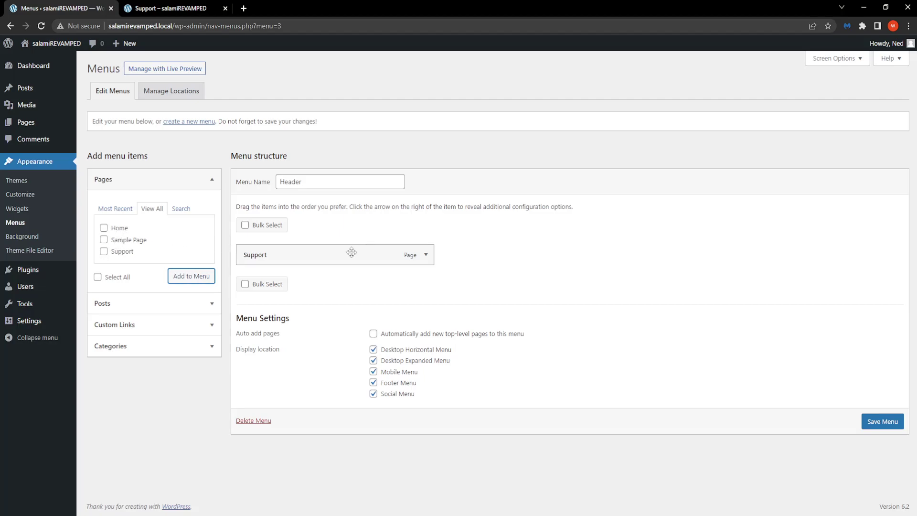
Add Home, nest it as a sub item under Support, and save the Header menu
{"action": "left_click", "coordinate": [106, 229]}
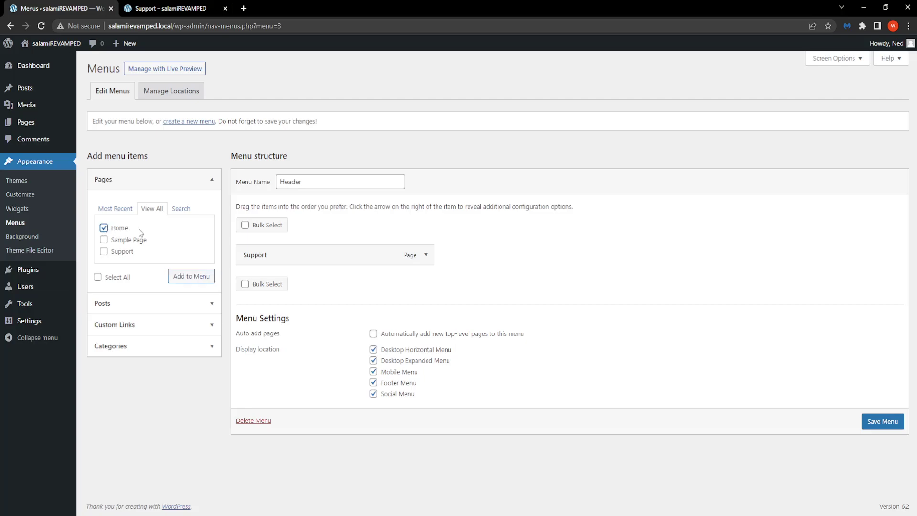
{"action": "left_click", "coordinate": [185, 276]}
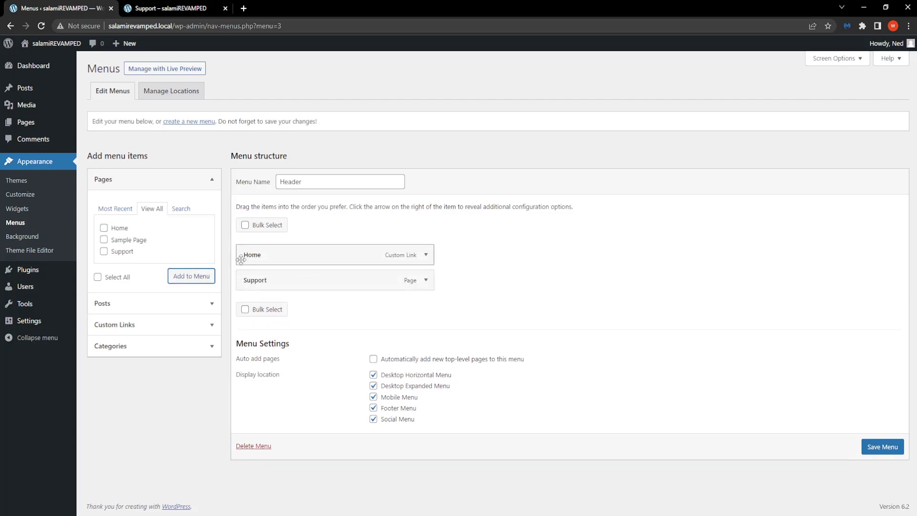
{"action": "left_click_drag", "start_coordinate": [241, 260], "coordinate": [244, 259]}
{"action": "left_click_drag", "start_coordinate": [244, 250], "coordinate": [263, 270]}
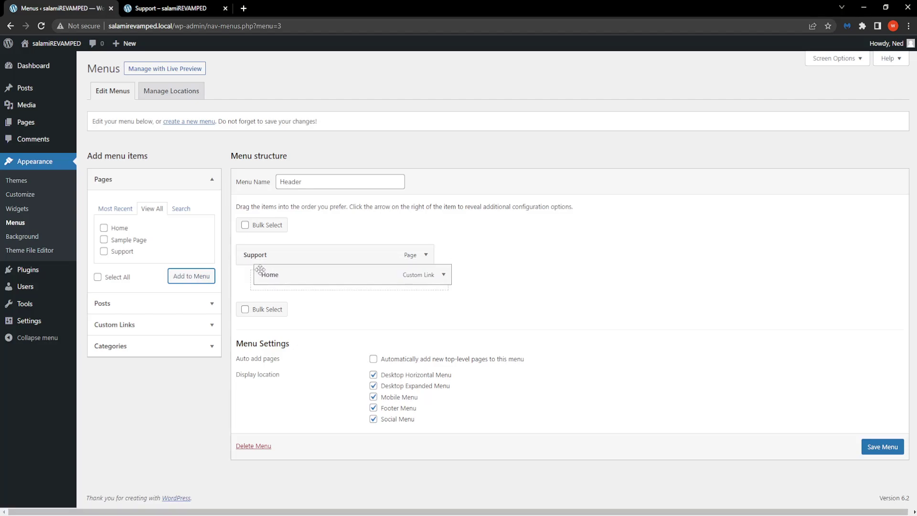
{"action": "mouse_move", "coordinate": [263, 271]}
{"action": "left_mouse_down"}
{"action": "mouse_move", "coordinate": [240, 269]}
{"action": "mouse_move", "coordinate": [246, 282]}
{"action": "mouse_move", "coordinate": [280, 277]}
{"action": "left_mouse_up"}
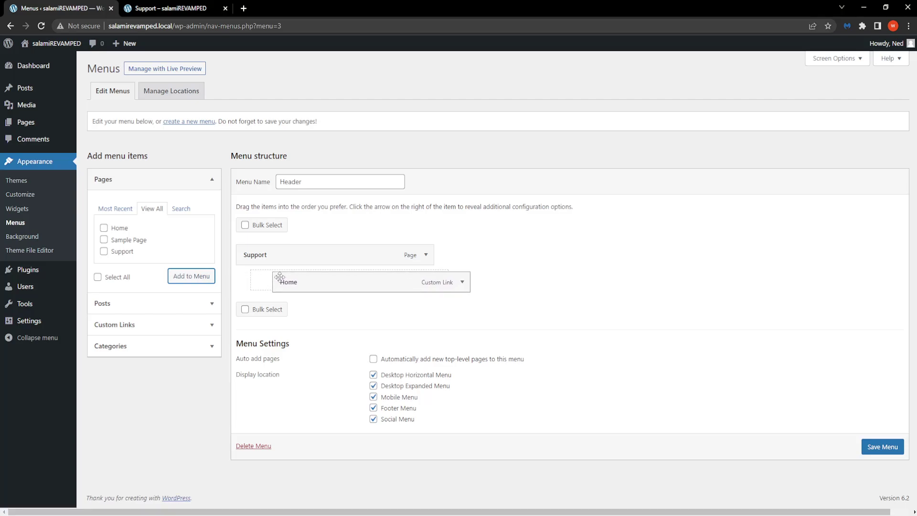
{"action": "left_click_drag", "start_coordinate": [279, 278], "coordinate": [289, 280]}
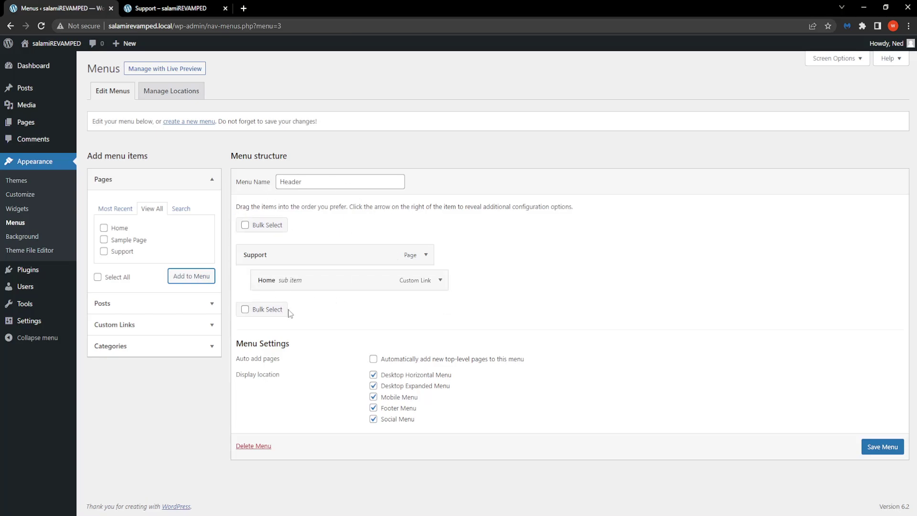
{"action": "left_click", "coordinate": [882, 447]}
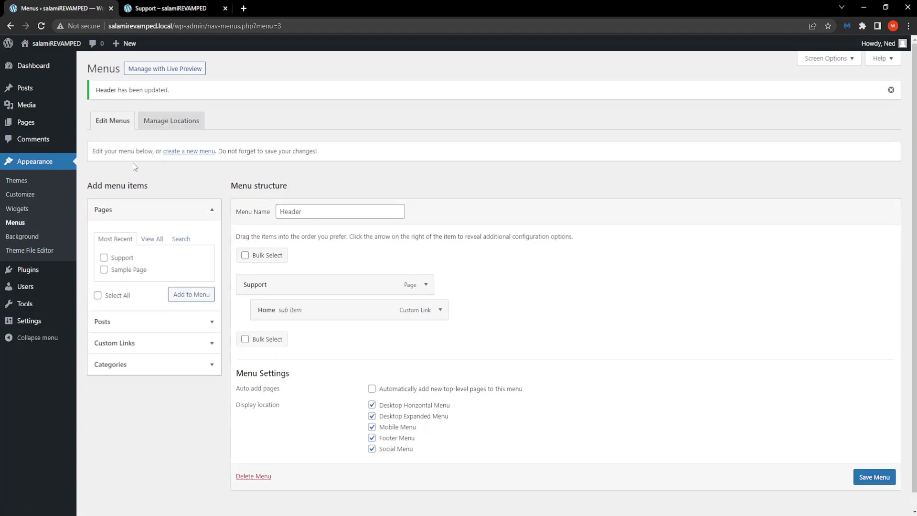
Check the live Support page header's menu, opening and closing the side navigation panel
{"action": "left_click", "coordinate": [175, 10]}
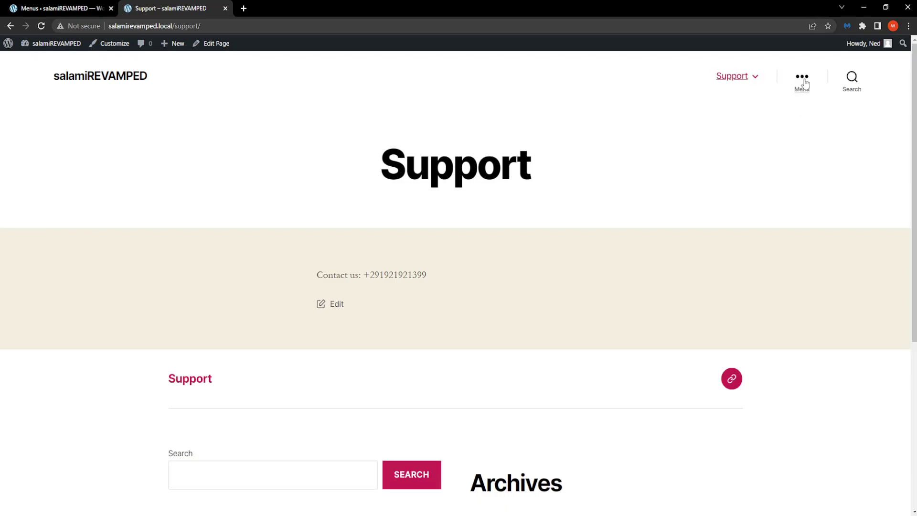
{"action": "left_click", "coordinate": [802, 81]}
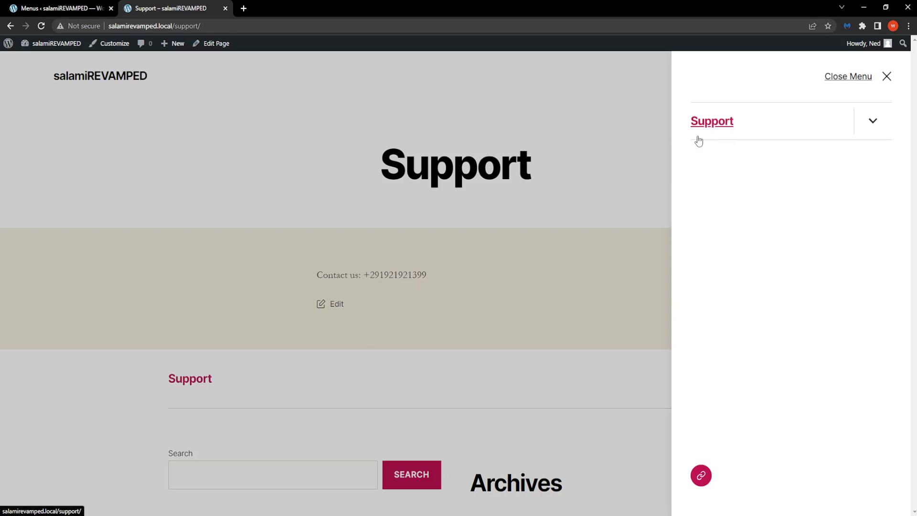
{"action": "left_click", "coordinate": [714, 127]}
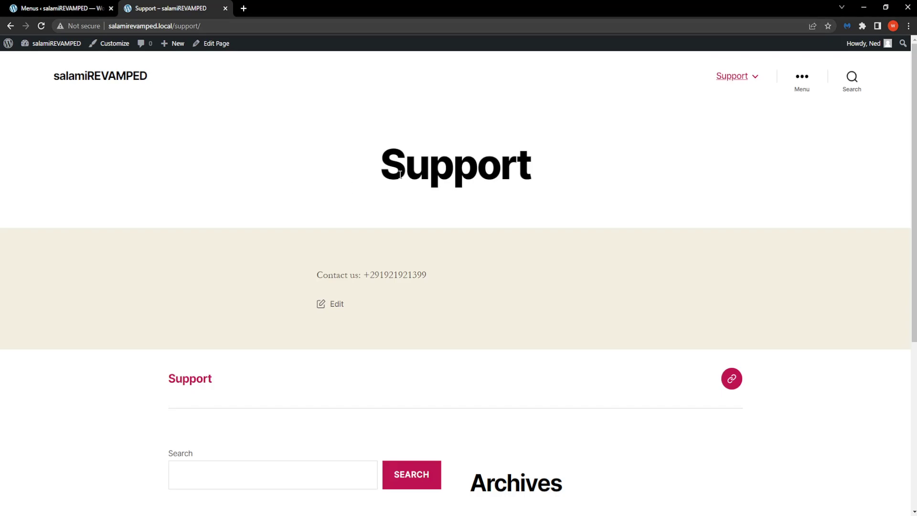
{"action": "left_click_drag", "start_coordinate": [400, 174], "coordinate": [547, 174]}
{"action": "left_click", "coordinate": [547, 174]}
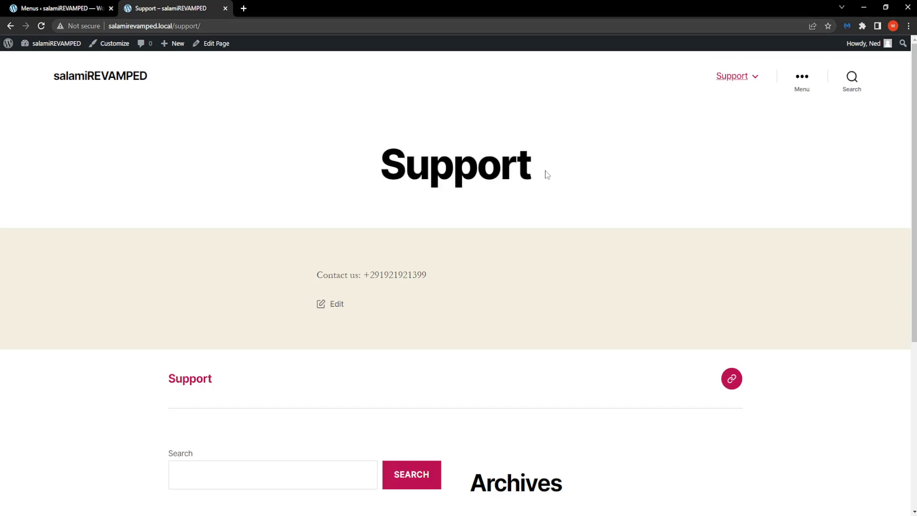